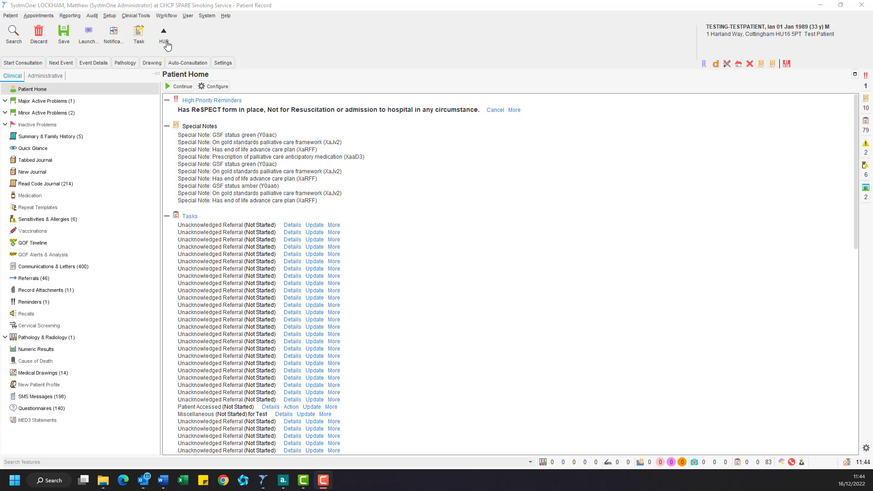
Step: Start the CHCP SI to SI Referrals template from the HUB's CHCP Documents list
{"action": "left_click", "coordinate": [164, 45]}
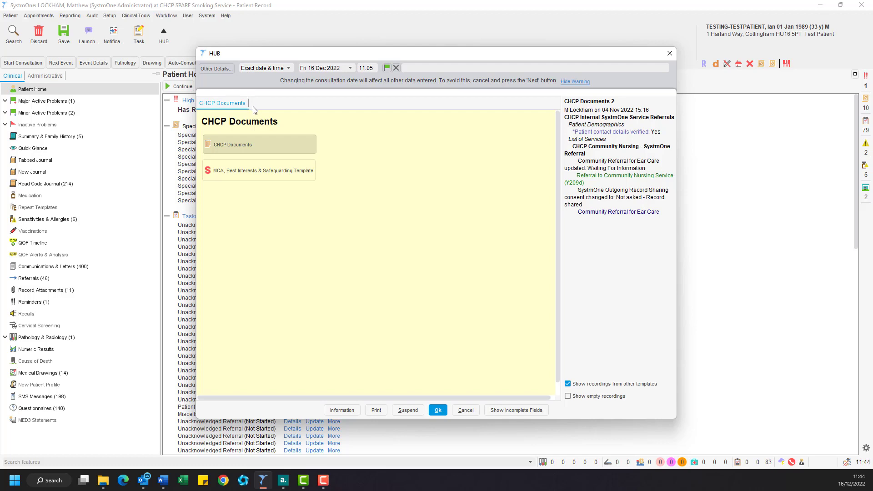
{"action": "left_click", "coordinate": [277, 148]}
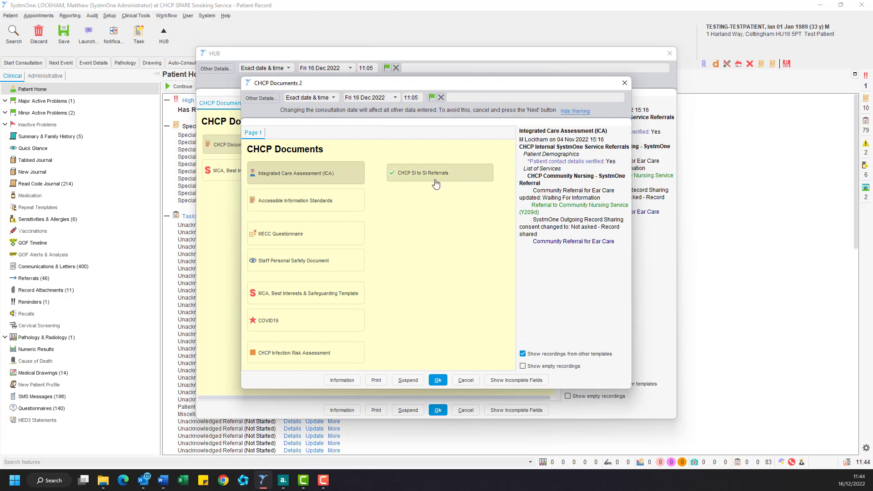
{"action": "left_click", "coordinate": [413, 182]}
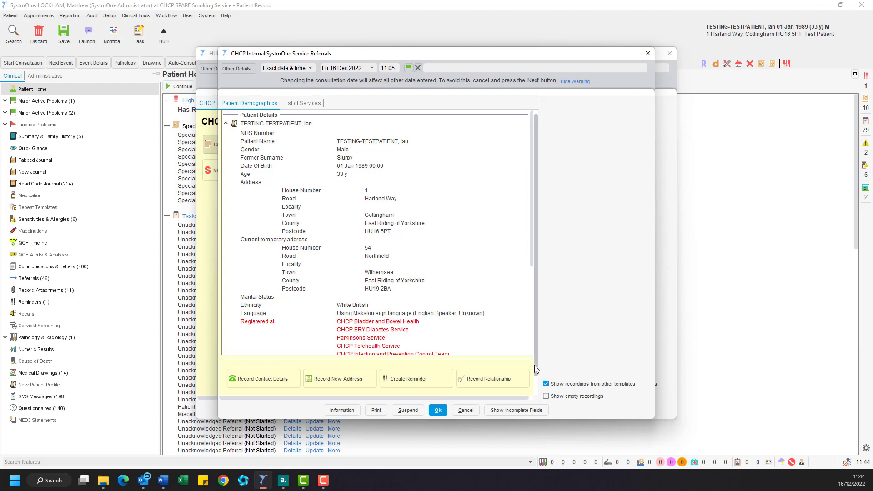
Step: Tick 'Patient contact details verified' and show the List of Services page
{"action": "scroll", "coordinate": [533, 364], "scroll_direction": "down", "scroll_amount": 1}
{"action": "scroll", "coordinate": [536, 384], "scroll_direction": "down", "scroll_amount": 1}
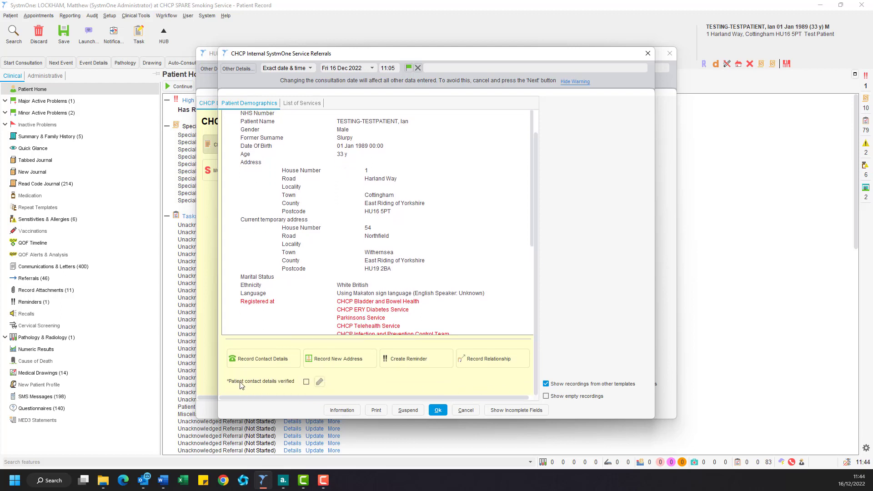
{"action": "left_click", "coordinate": [307, 382]}
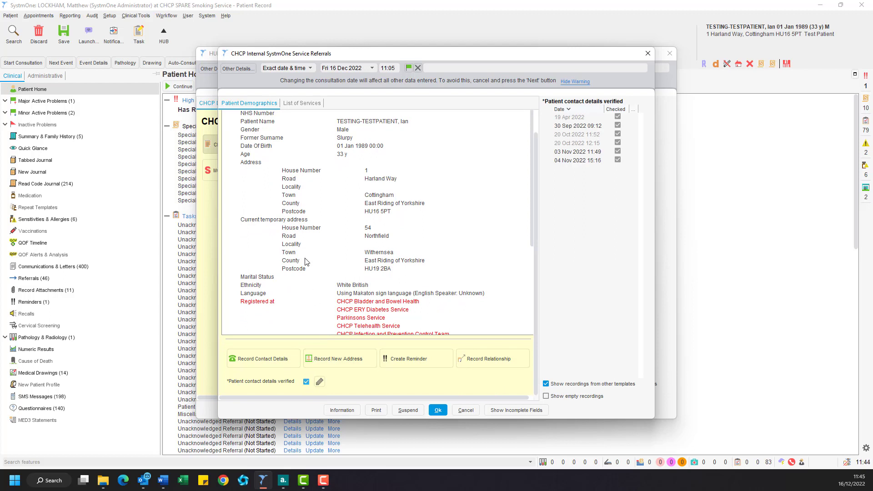
{"action": "left_click", "coordinate": [305, 103]}
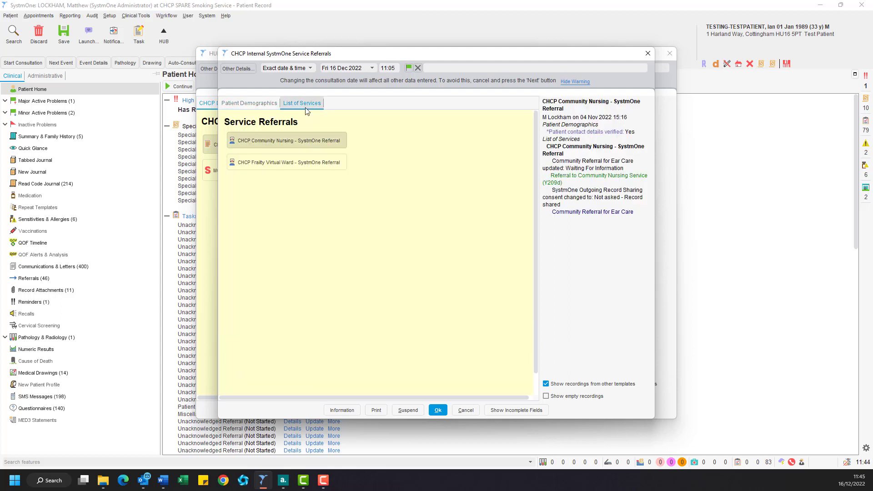
Step: Open CHCP Community Nursing - SystmOne Referral and its Internal Community Nursing Referral Form
{"action": "left_click", "coordinate": [319, 146]}
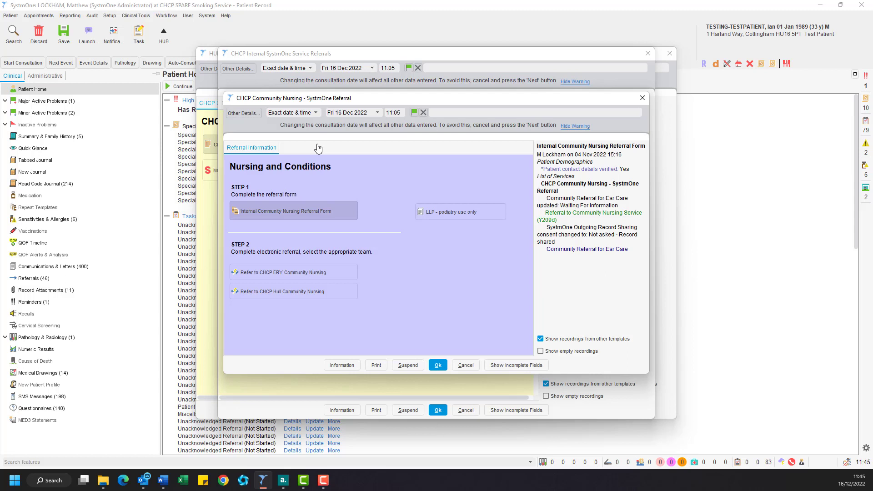
{"action": "left_click", "coordinate": [324, 219]}
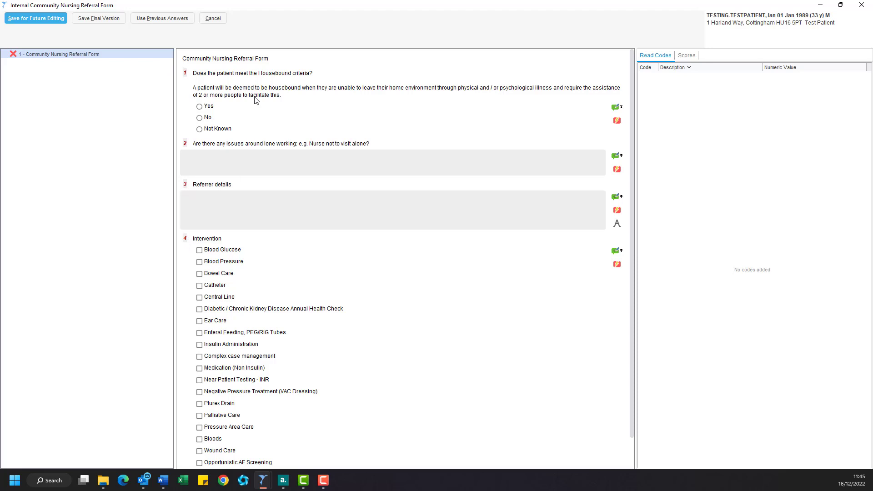
Step: Answer No to the housebound and lone-working questions
{"action": "left_click", "coordinate": [203, 119]}
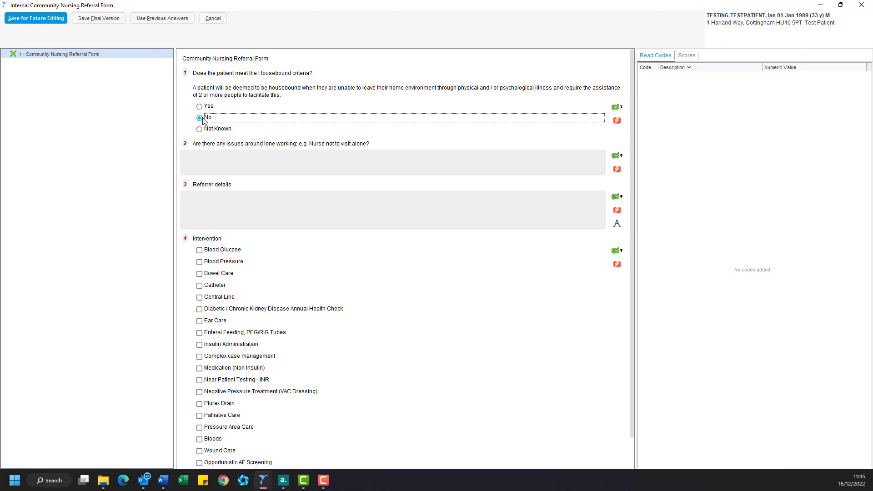
{"action": "left_click", "coordinate": [214, 161]}
{"action": "type", "text": "No"}
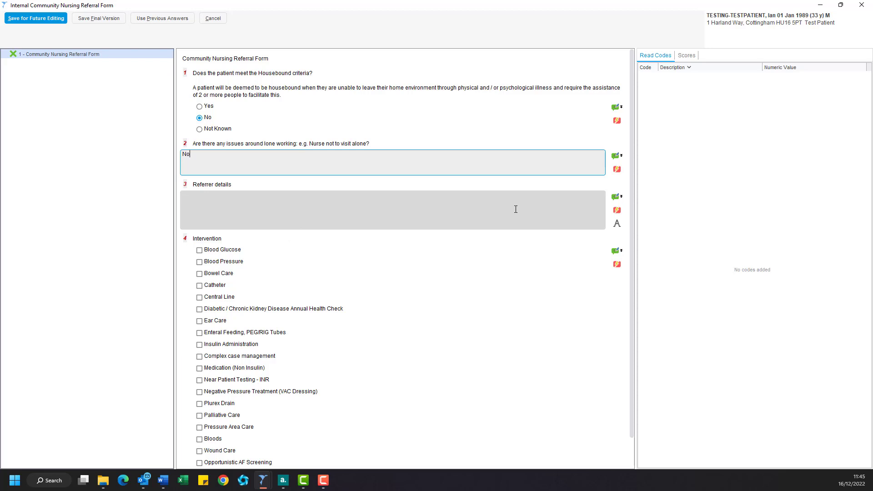
Step: Insert the Referrer details preset, then enter the referrer's name and organisation CHCP
{"action": "left_click", "coordinate": [617, 224]}
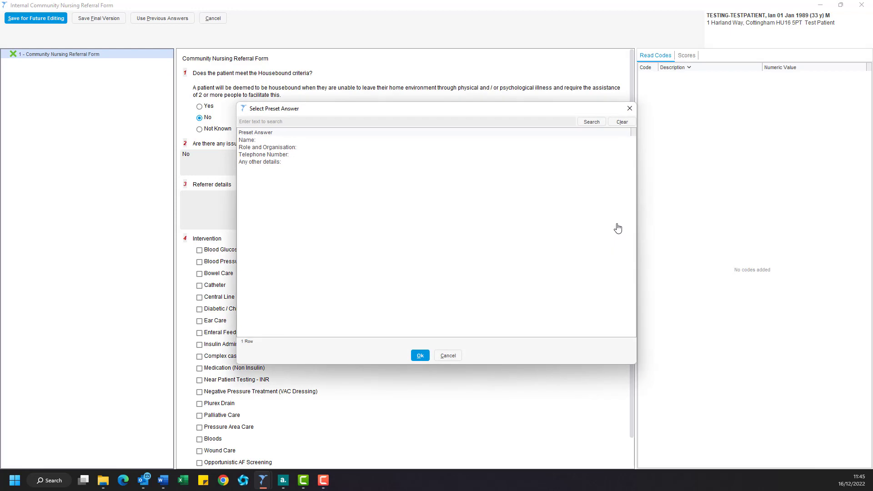
{"action": "left_click", "coordinate": [313, 154]}
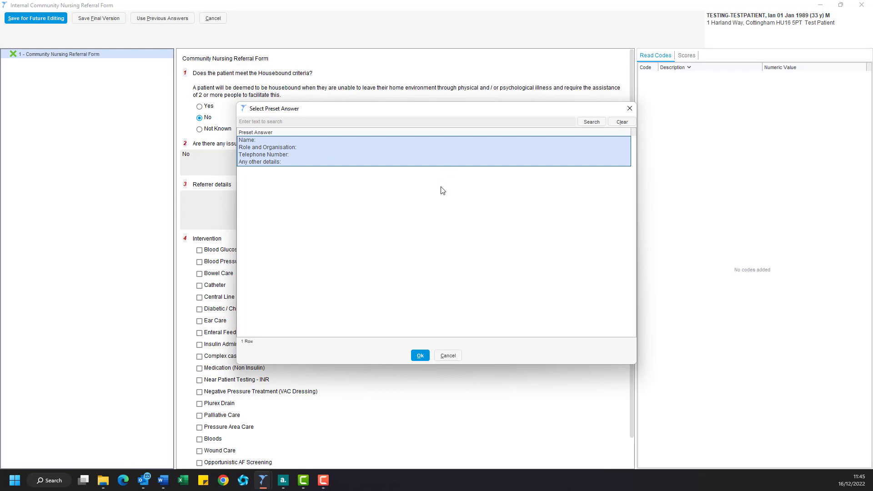
{"action": "left_click", "coordinate": [421, 357]}
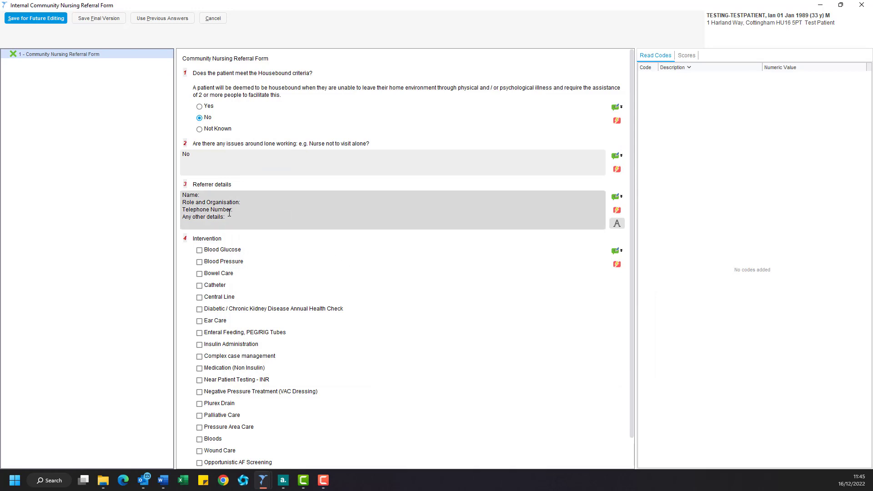
{"action": "left_click", "coordinate": [211, 194]}
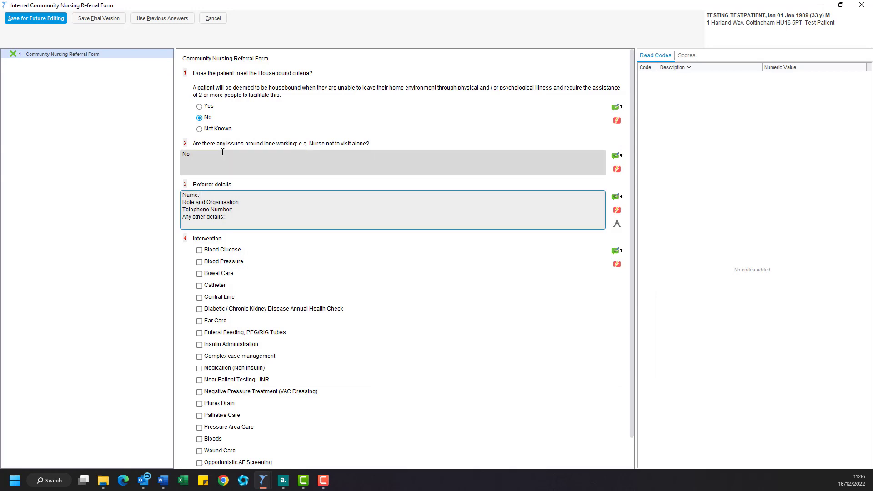
{"action": "type", "text": "John Smith"}
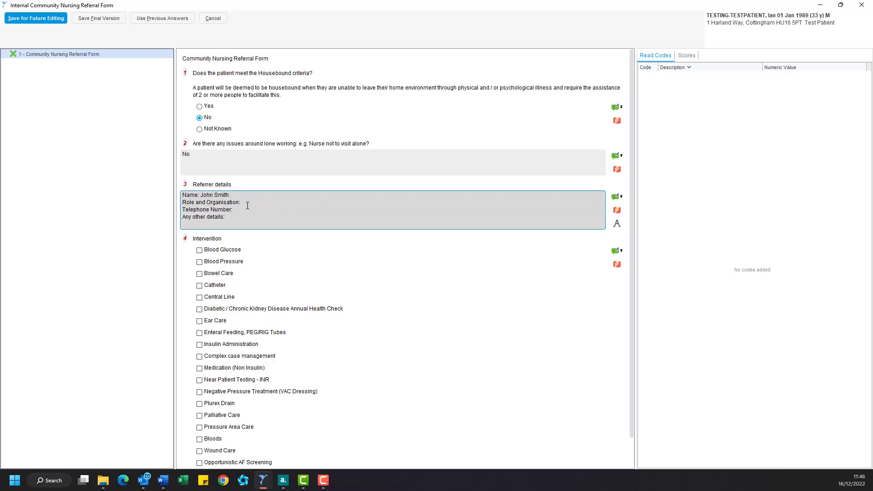
{"action": "left_click", "coordinate": [247, 203]}
{"action": "type", "text": "CHCP"}
Step: Tick Wound Care and insert the wound assessment questions preset into its box
{"action": "scroll", "coordinate": [245, 257], "scroll_direction": "down", "scroll_amount": 1}
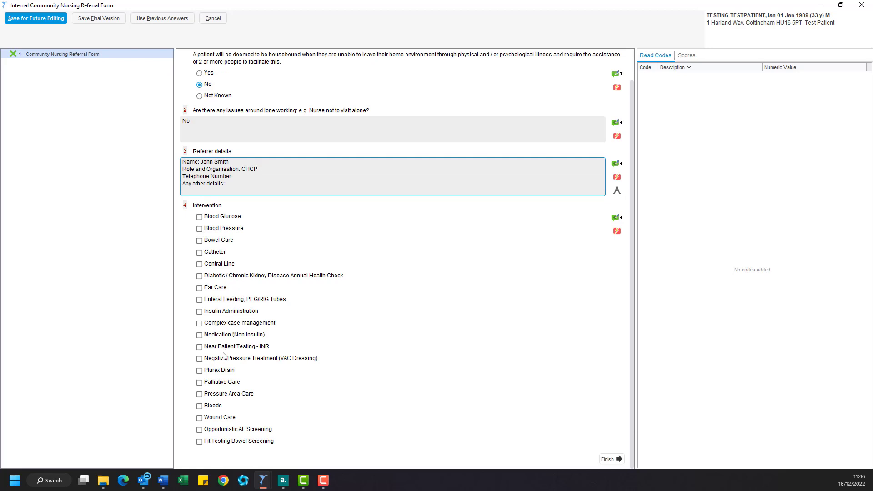
{"action": "left_click", "coordinate": [202, 420]}
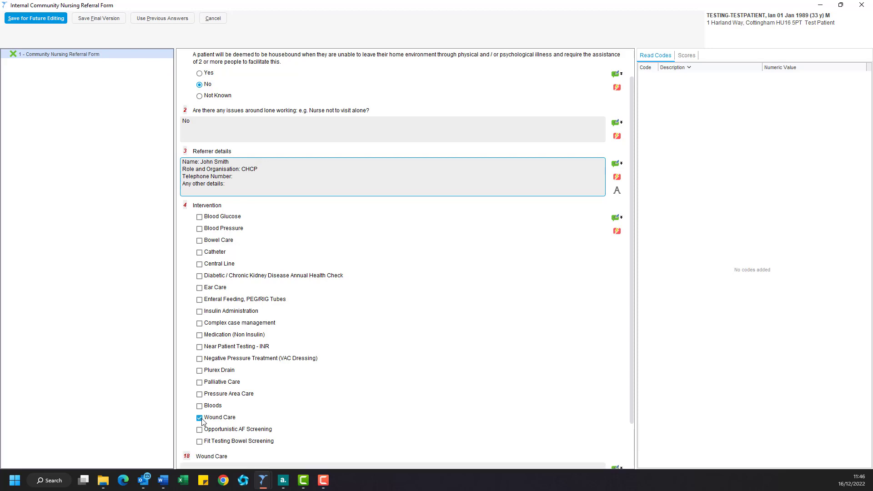
{"action": "scroll", "coordinate": [397, 362], "scroll_direction": "down", "scroll_amount": 2}
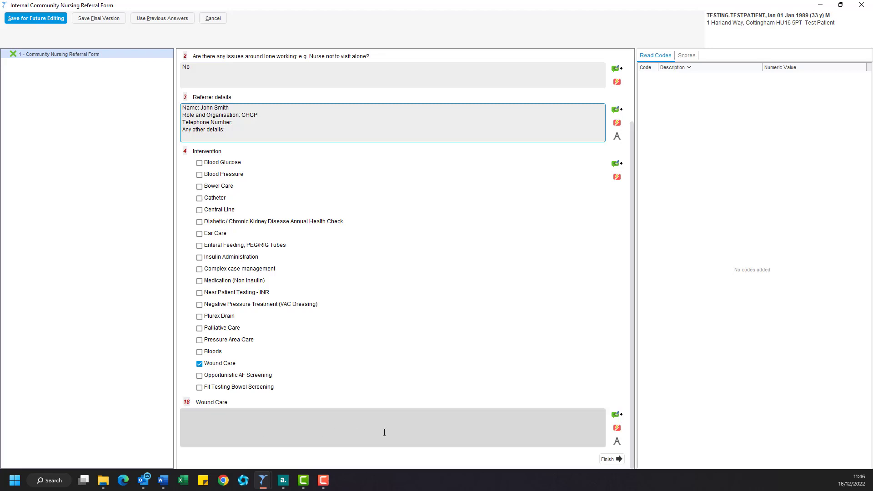
{"action": "left_click", "coordinate": [617, 442]}
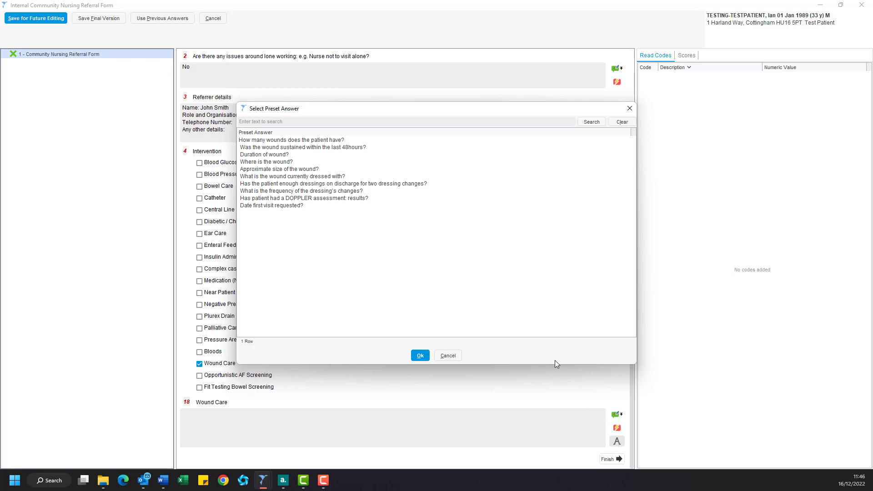
{"action": "left_click", "coordinate": [317, 158]}
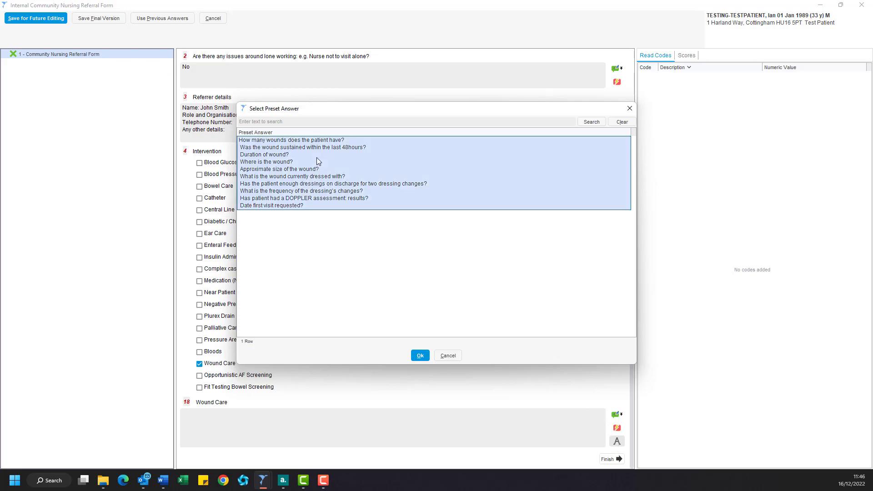
{"action": "left_click", "coordinate": [419, 355]}
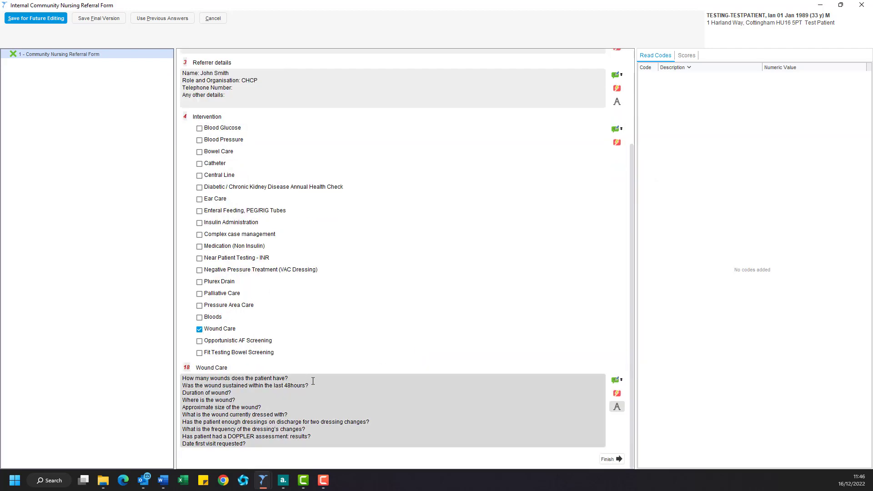
{"action": "left_click", "coordinate": [309, 430]}
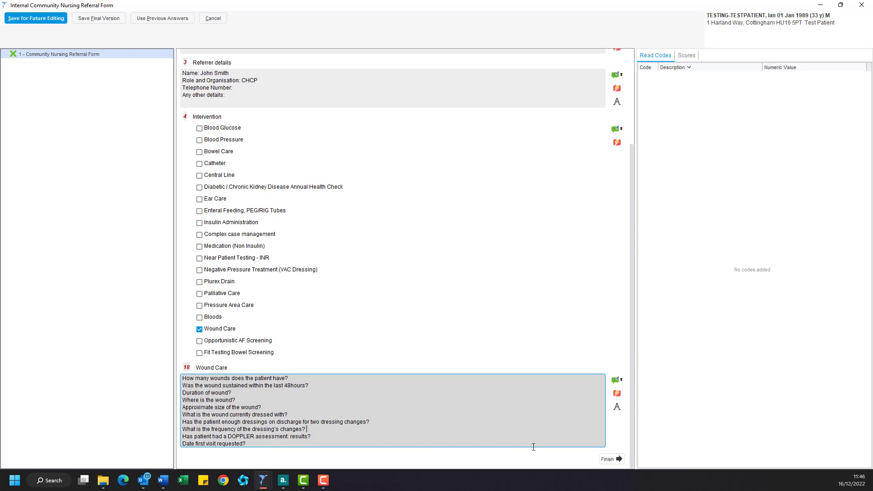
Step: Finish the questionnaire with Save Final Version and confirm locking it
{"action": "left_click", "coordinate": [609, 461]}
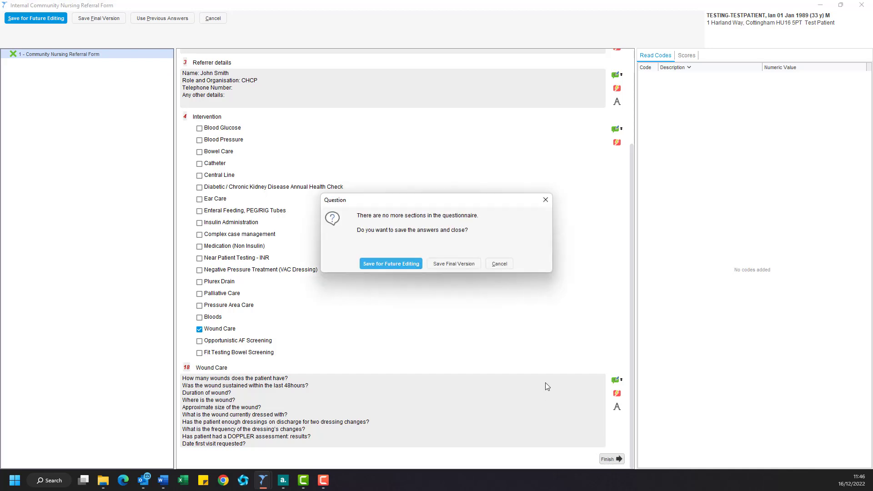
{"action": "left_click", "coordinate": [449, 269]}
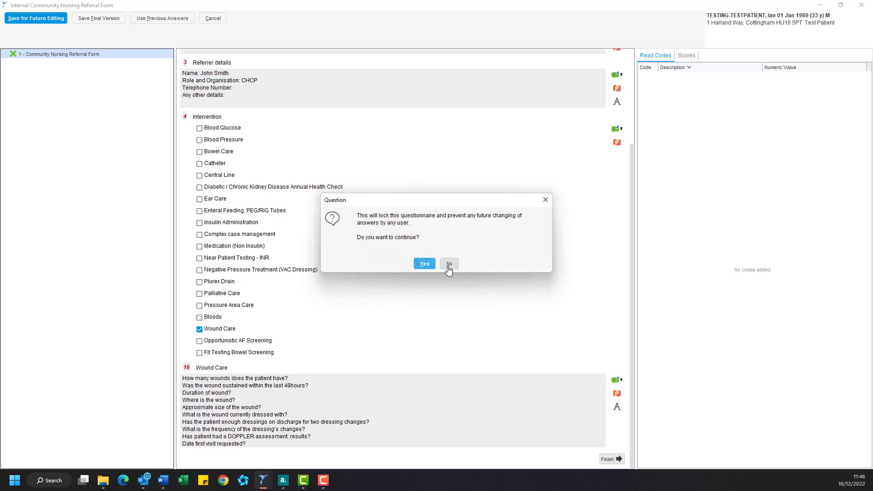
{"action": "left_click", "coordinate": [423, 265]}
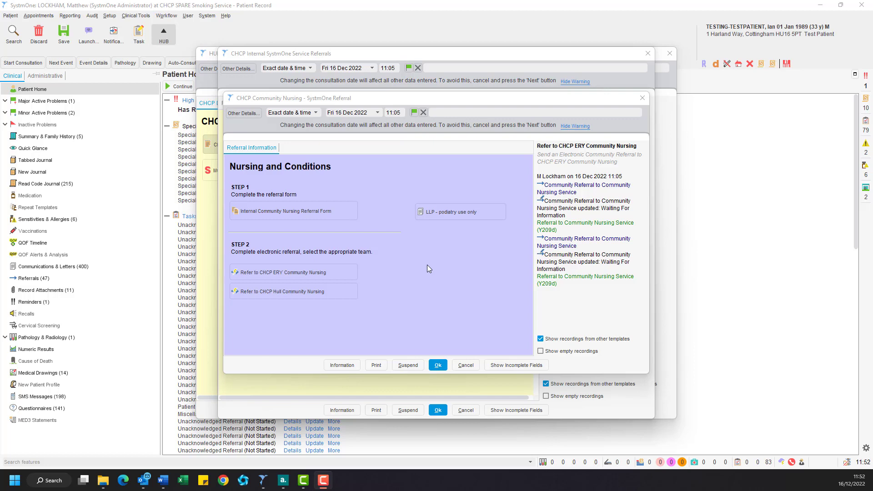
Step: Open a Routine electronic referral to CHCP ERY Community Nursing and try submitting it without a narrative
{"action": "left_click", "coordinate": [334, 268]}
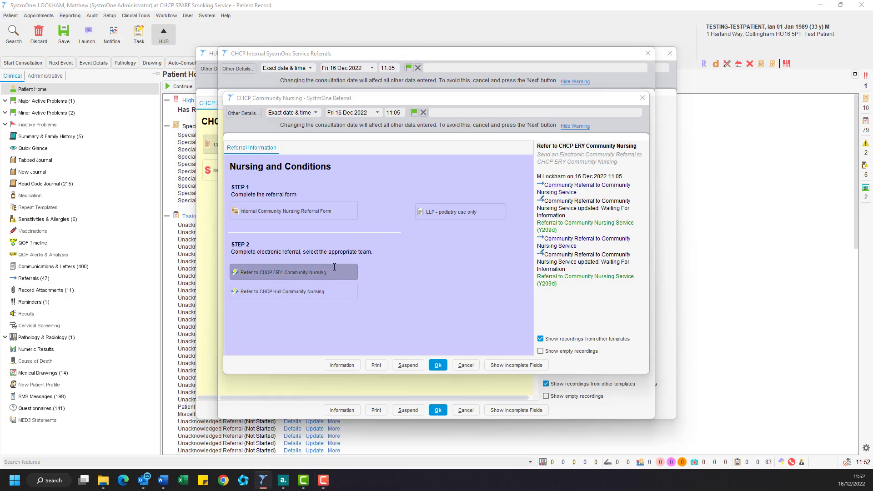
{"action": "left_click", "coordinate": [335, 267]}
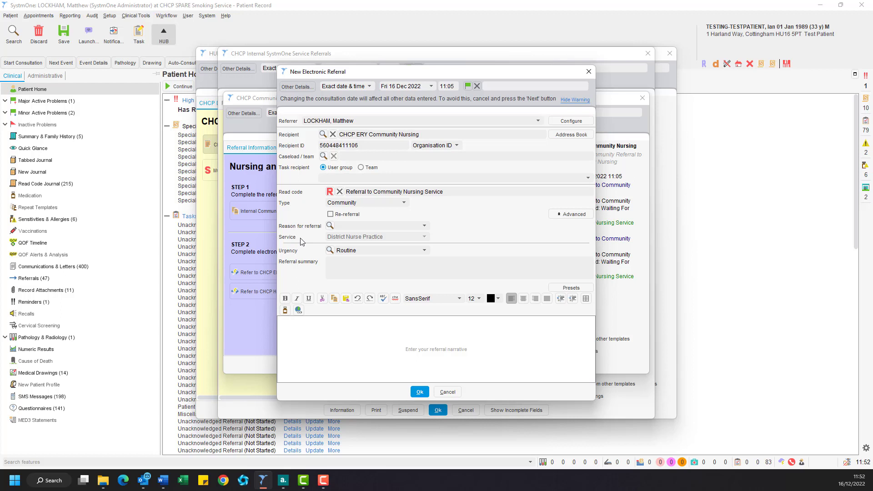
{"action": "left_click", "coordinate": [347, 270]}
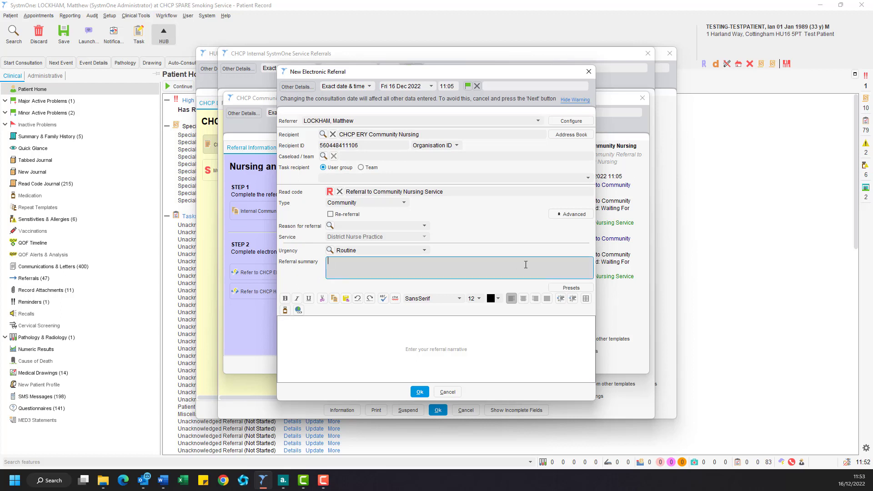
{"action": "left_click", "coordinate": [361, 322]}
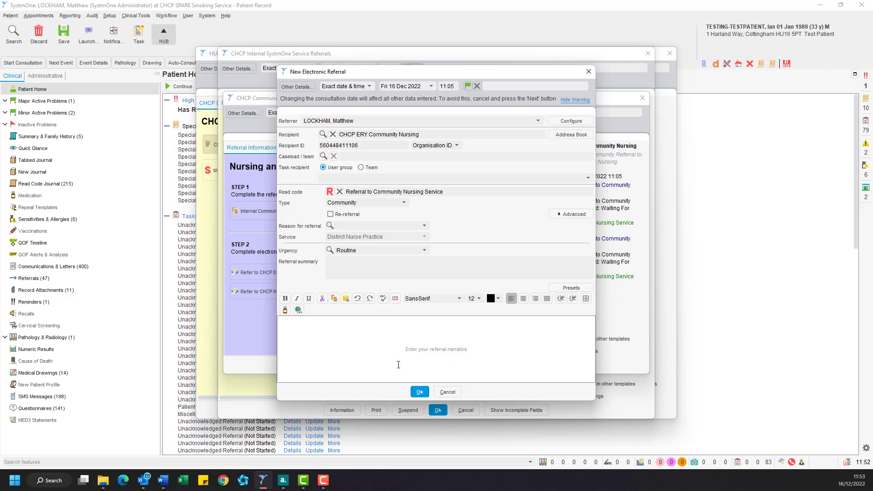
{"action": "left_click", "coordinate": [419, 392]}
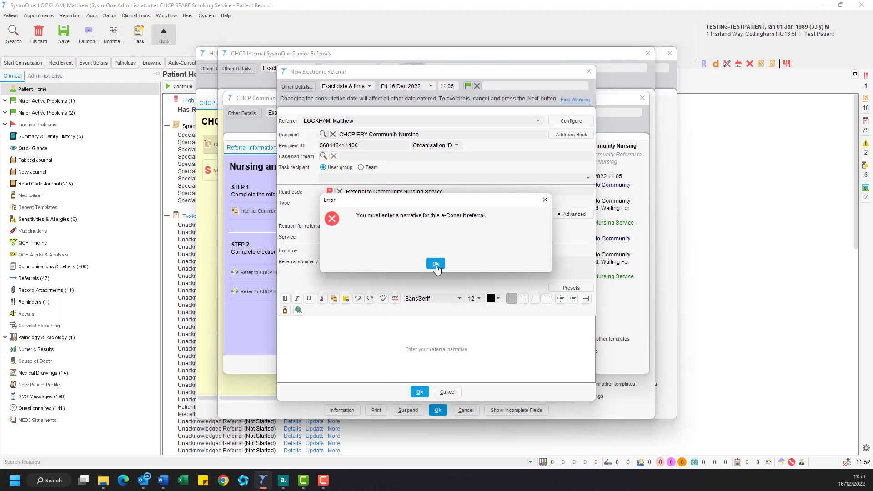
Step: Add the narrative 'Patient wound to left knee. Please arrange treatment.' and submit the referral
{"action": "left_click", "coordinate": [436, 265]}
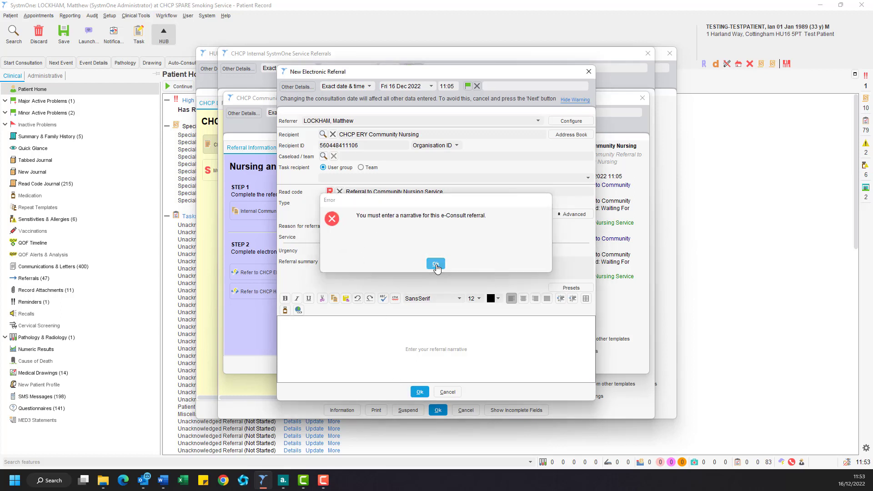
{"action": "left_click", "coordinate": [372, 341]}
{"action": "type", "text": "P"}
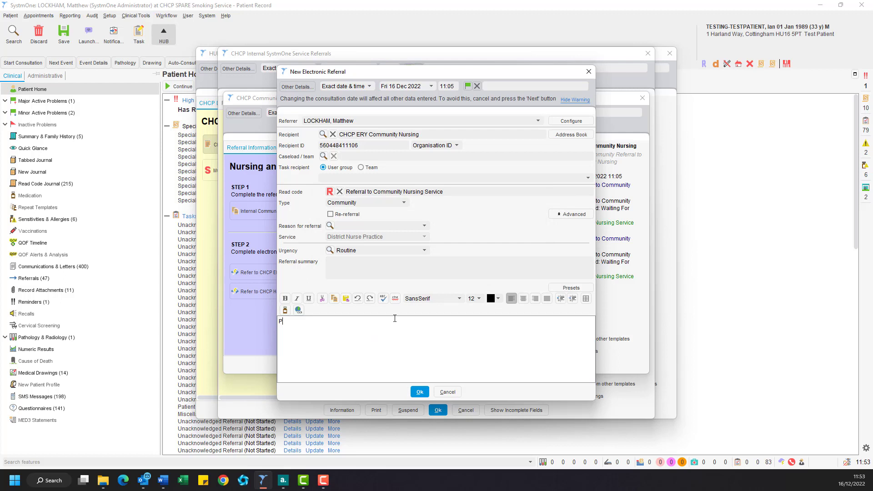
{"action": "type", "text": "atient wound to left knee. Please arrange treatment."}
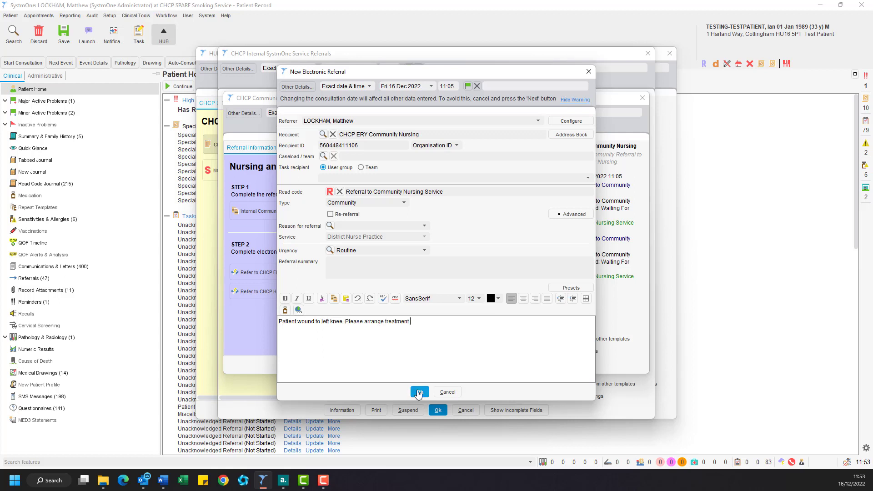
{"action": "left_click", "coordinate": [418, 393]}
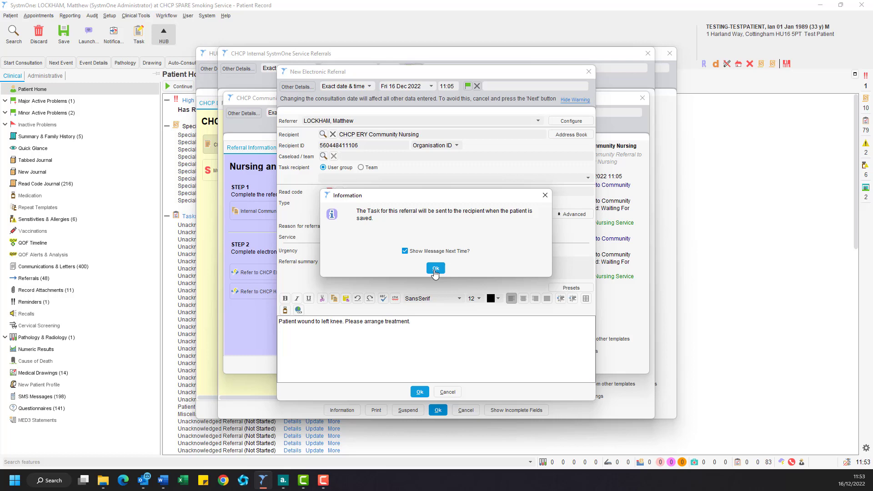
Step: Acknowledge the task notice and close the referral and Service Referrals dialogs
{"action": "left_click", "coordinate": [436, 268]}
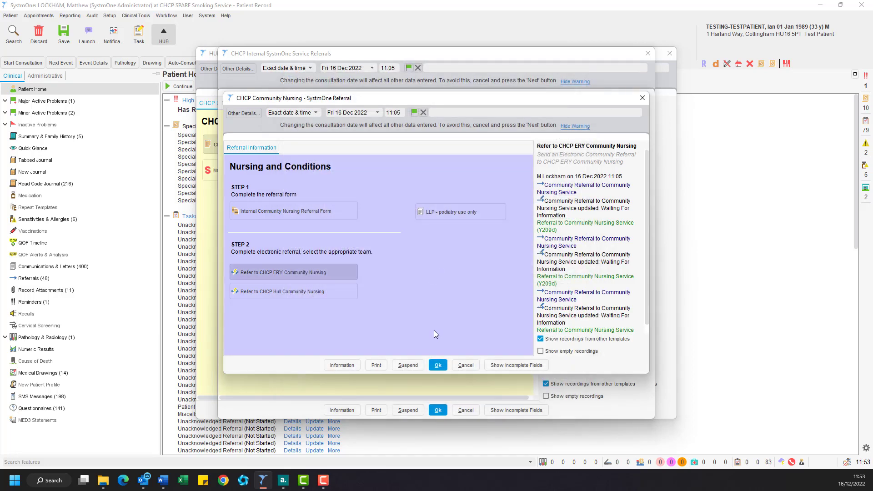
{"action": "left_click", "coordinate": [438, 365]}
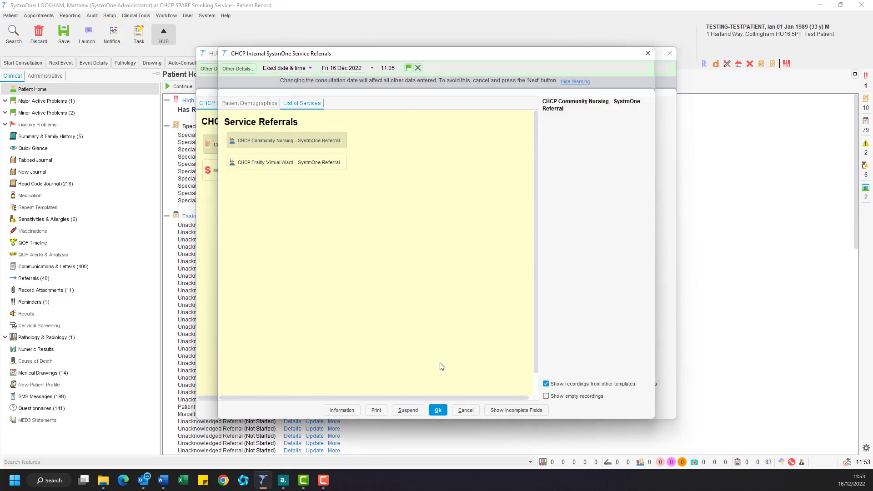
{"action": "left_click", "coordinate": [439, 410]}
{"action": "left_click", "coordinate": [439, 410]}
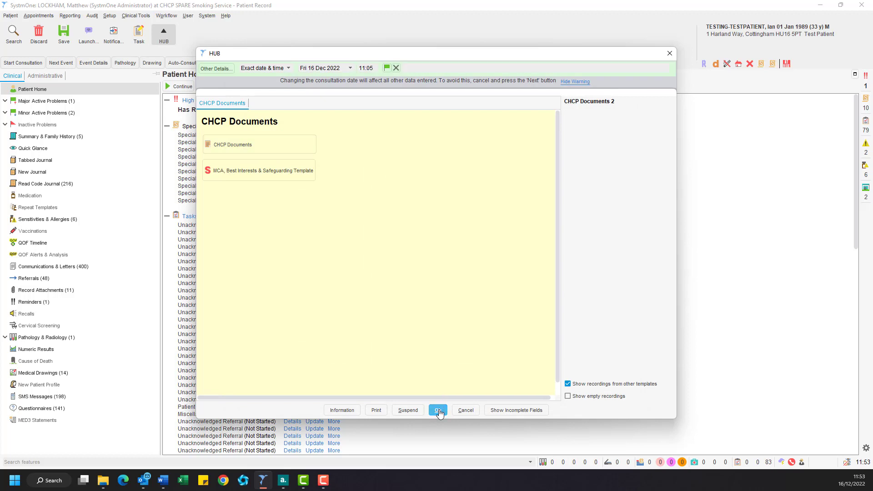
Step: Close CHCP Documents and save the patient record, confirming the event date and time
{"action": "left_click", "coordinate": [439, 411]}
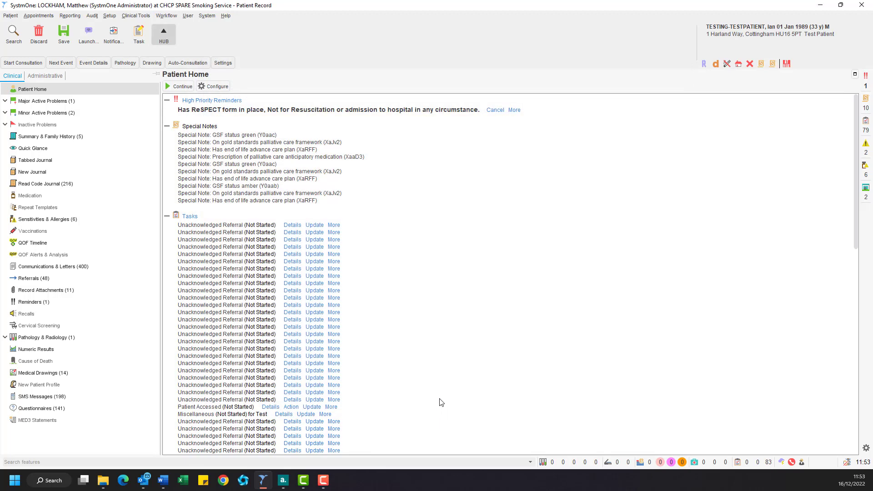
{"action": "left_click", "coordinate": [64, 37]}
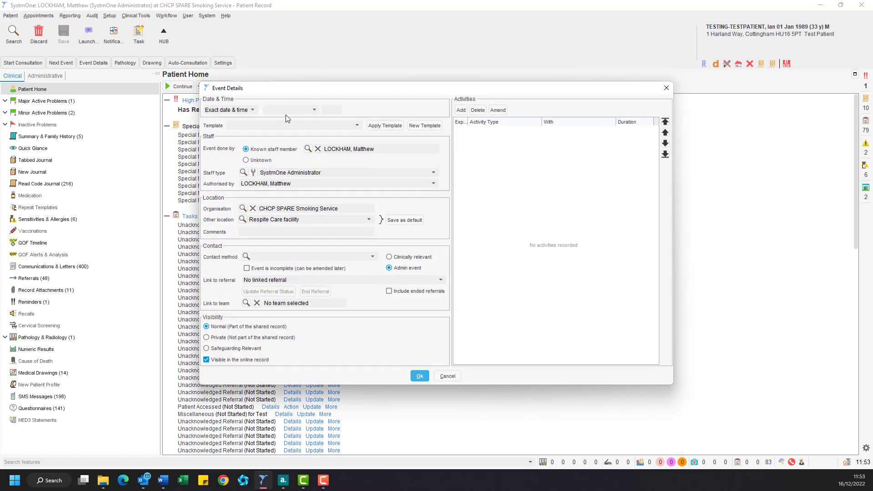
{"action": "left_click", "coordinate": [268, 110]}
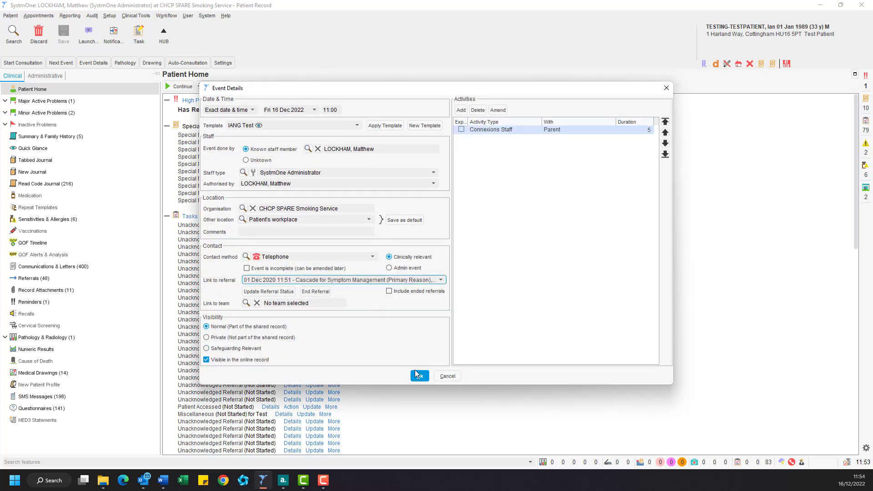
{"action": "left_click", "coordinate": [419, 376]}
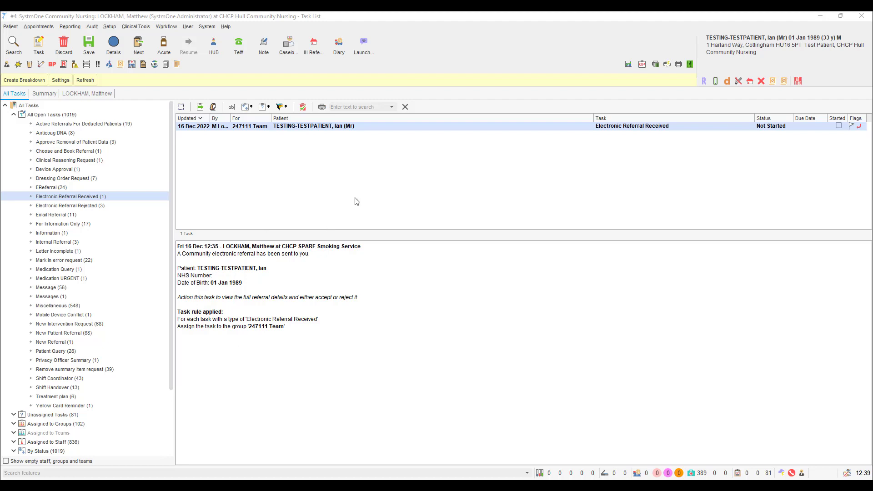
Step: Retrieve the patient from the Electronic Referral Received task and view their Referrals page
{"action": "right_click", "coordinate": [359, 131]}
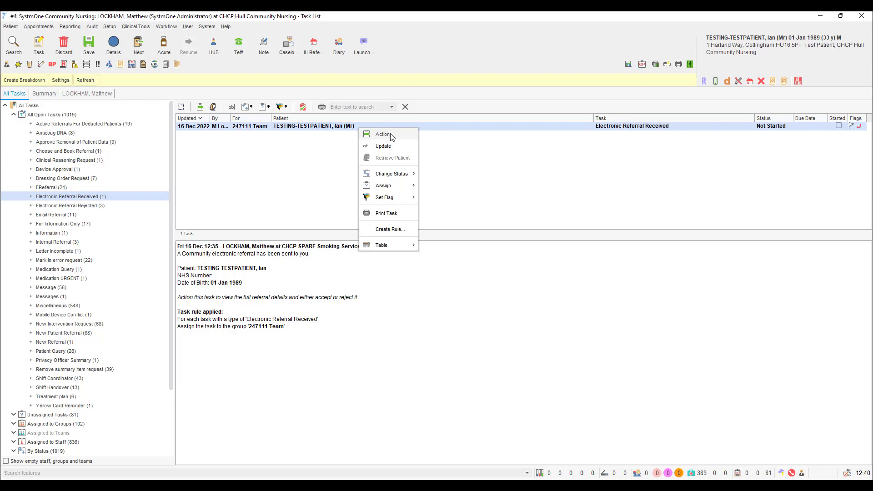
{"action": "left_click", "coordinate": [413, 159]}
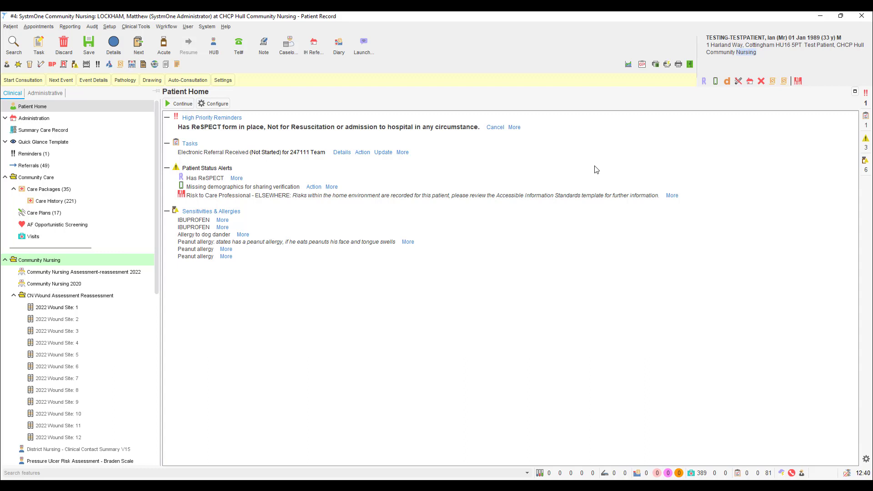
{"action": "left_click", "coordinate": [68, 165]}
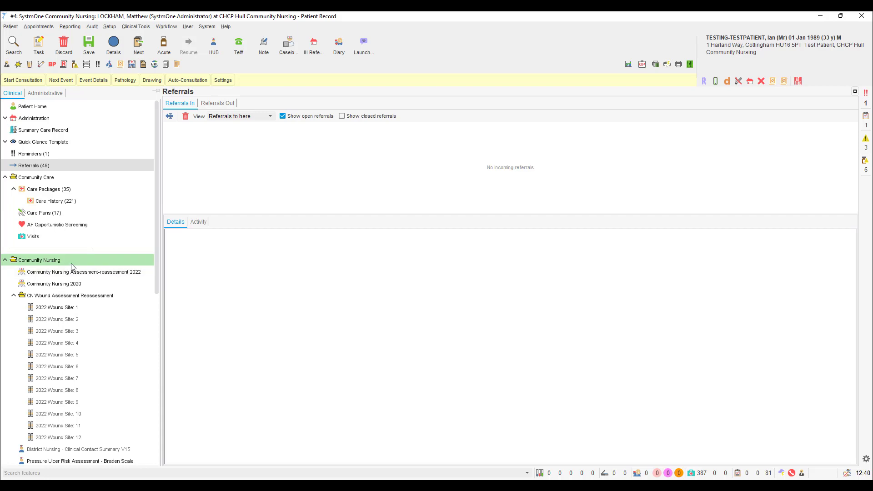
Step: Show the patient's Questionnaires and sort them by Started date, newest first
{"action": "scroll", "coordinate": [71, 264], "scroll_direction": "down", "scroll_amount": 6}
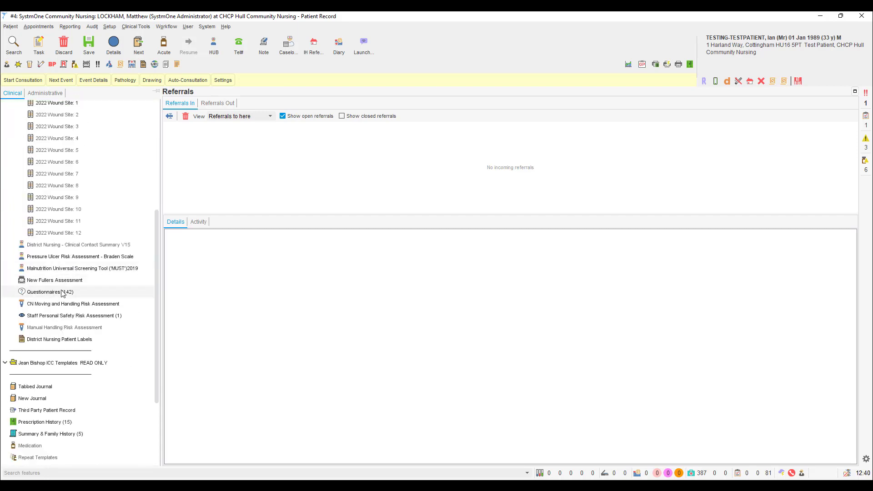
{"action": "left_click", "coordinate": [64, 293]}
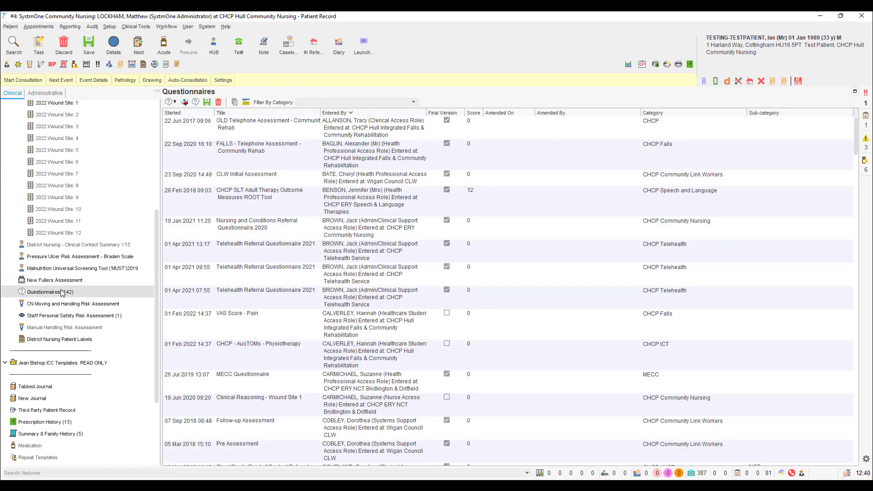
{"action": "left_click", "coordinate": [191, 114]}
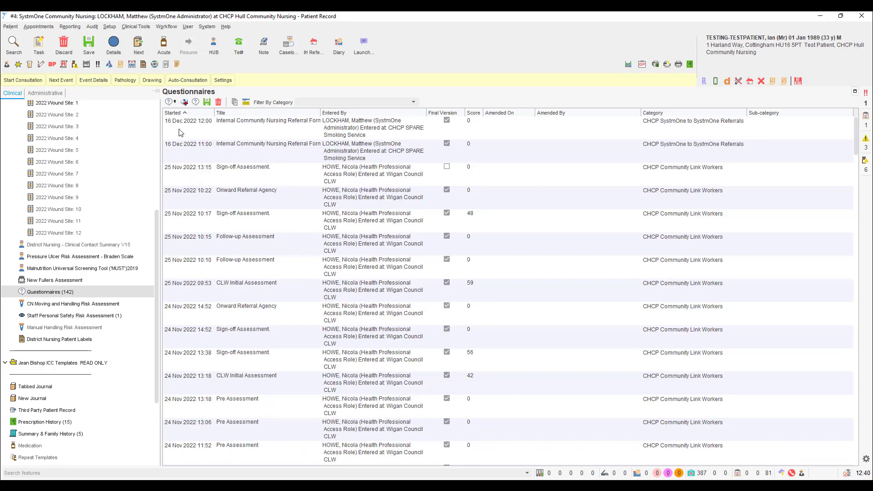
Step: View the 12:00 Internal Community Nursing Referral Form through to the end, then close it
{"action": "right_click", "coordinate": [262, 131]}
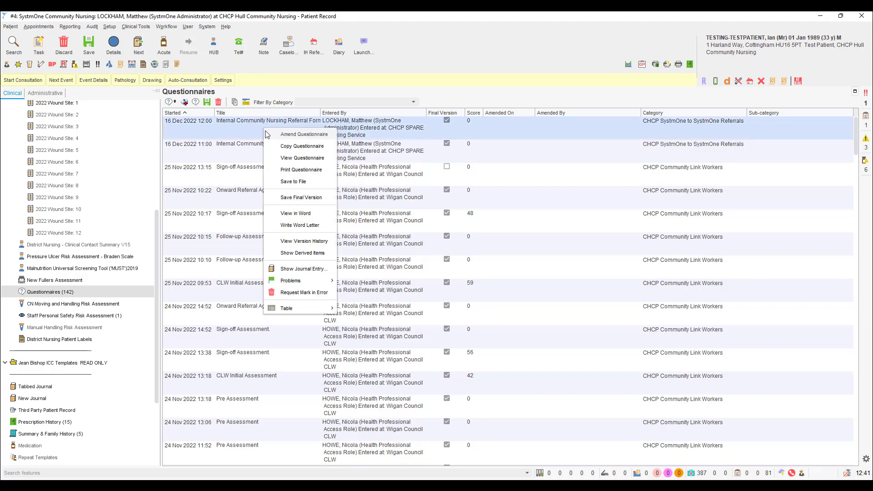
{"action": "left_click", "coordinate": [294, 161]}
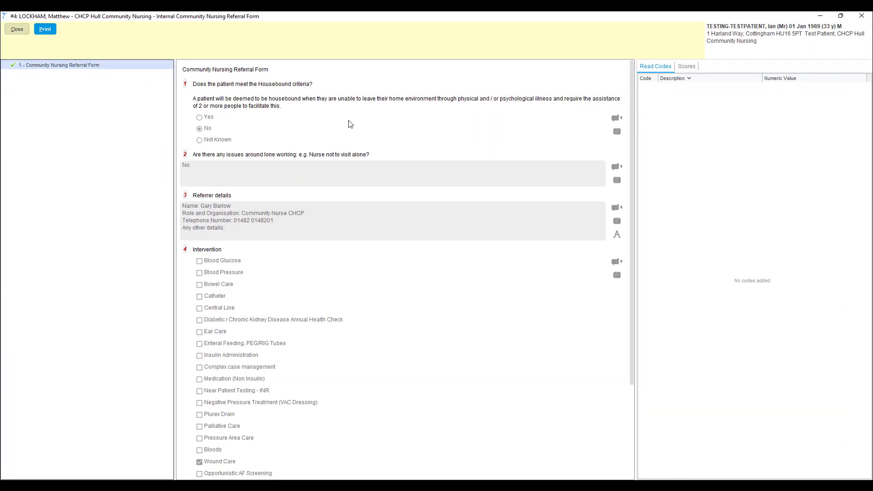
{"action": "scroll", "coordinate": [350, 124], "scroll_direction": "down", "scroll_amount": 2}
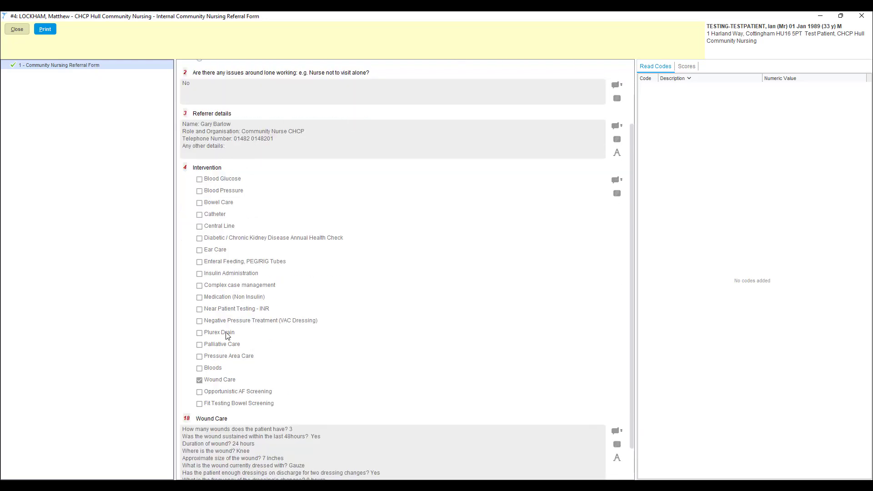
{"action": "scroll", "coordinate": [338, 373], "scroll_direction": "down", "scroll_amount": 1}
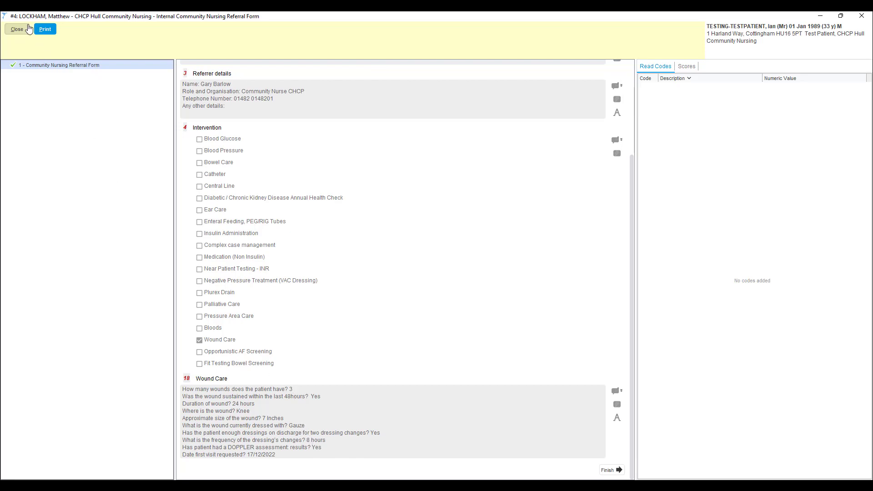
{"action": "left_click", "coordinate": [17, 29]}
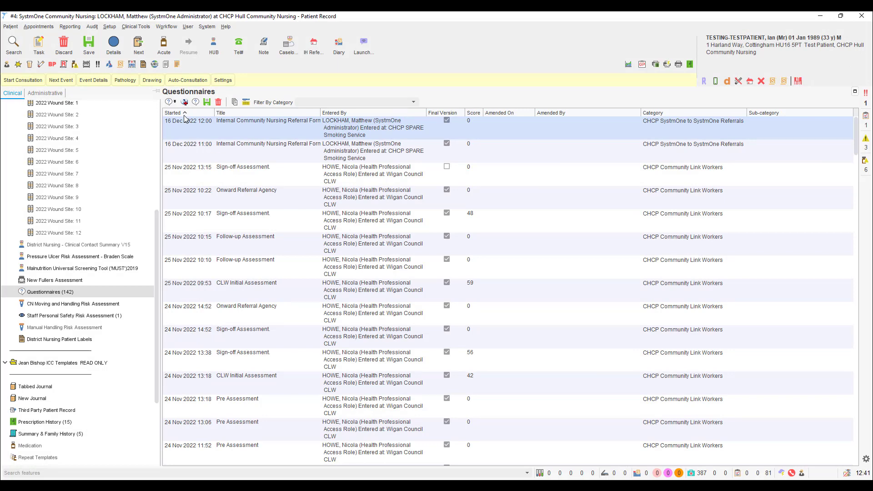
Step: Discard the patient record, then review the Electronic Referral Received task's referral details
{"action": "left_click", "coordinate": [63, 46]}
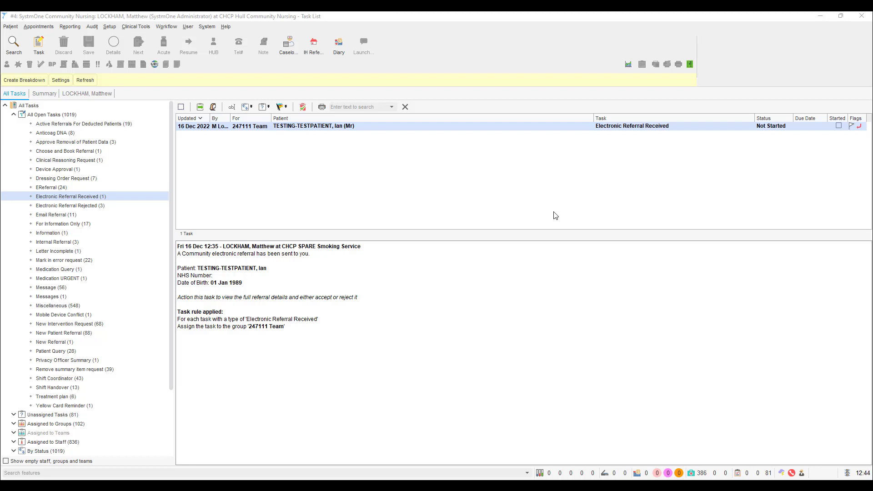
{"action": "right_click", "coordinate": [362, 131]}
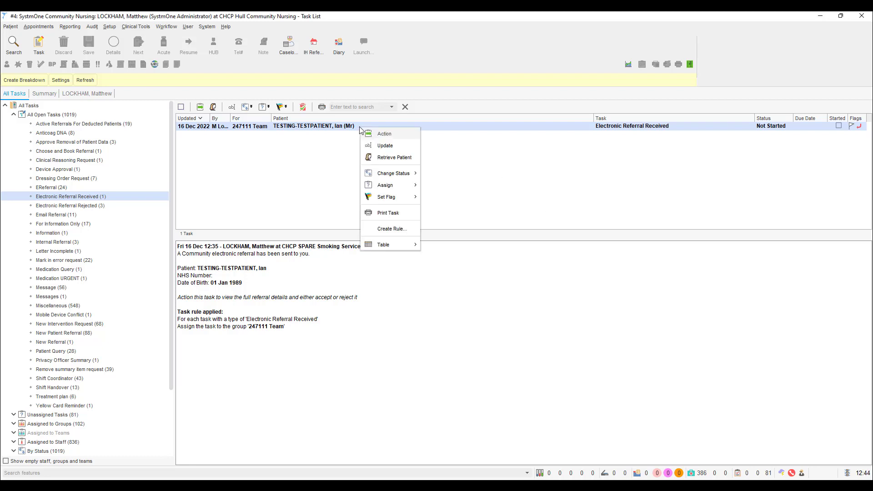
{"action": "left_click", "coordinate": [409, 136]}
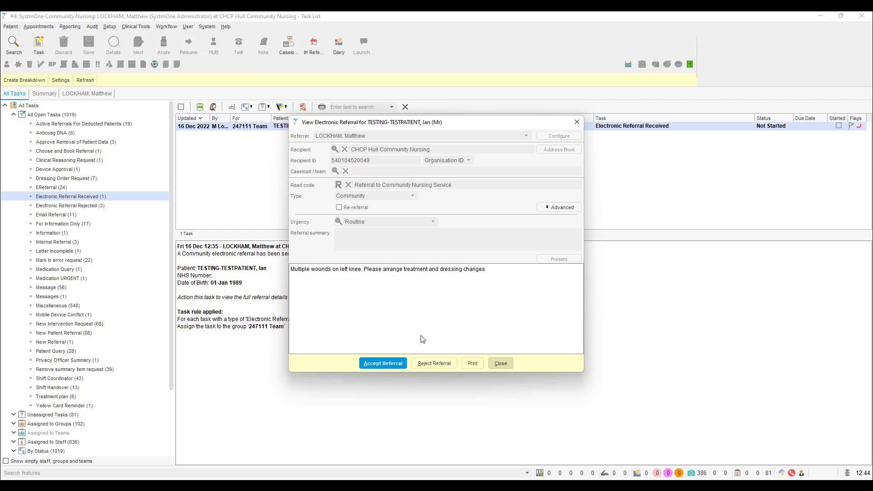
{"action": "left_click", "coordinate": [383, 364]}
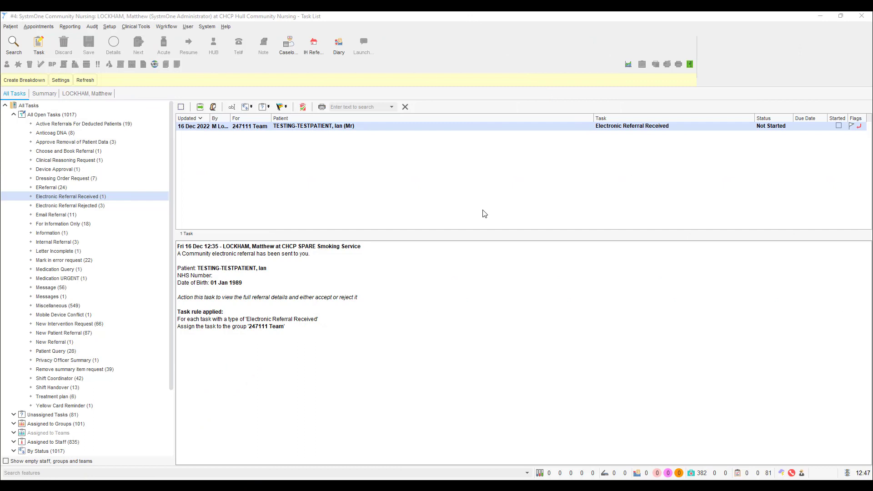
Step: Reject the referral citing 'Not accepting referrals for this at the moment' and end care here
{"action": "right_click", "coordinate": [389, 131]}
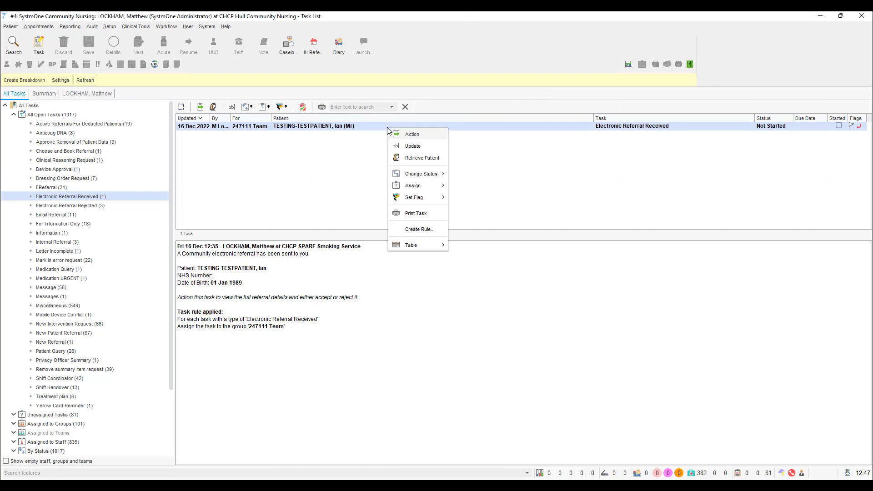
{"action": "left_click", "coordinate": [428, 135]}
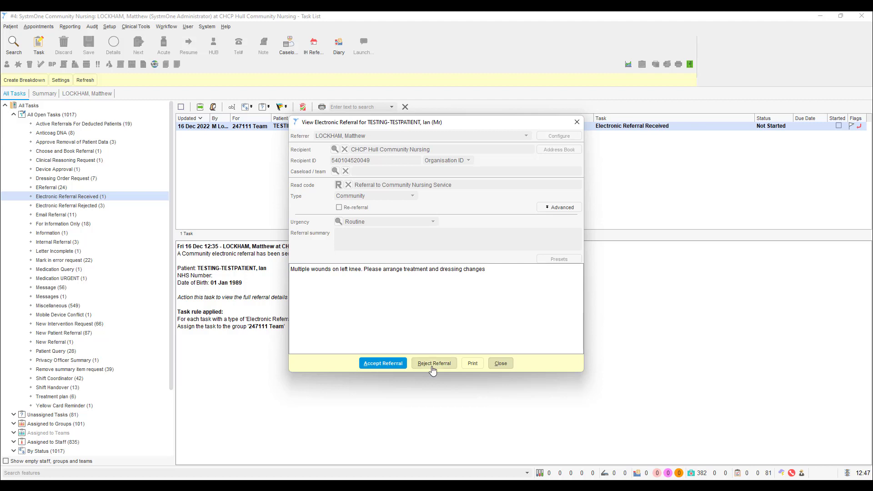
{"action": "left_click", "coordinate": [433, 364]}
{"action": "left_click", "coordinate": [410, 226]}
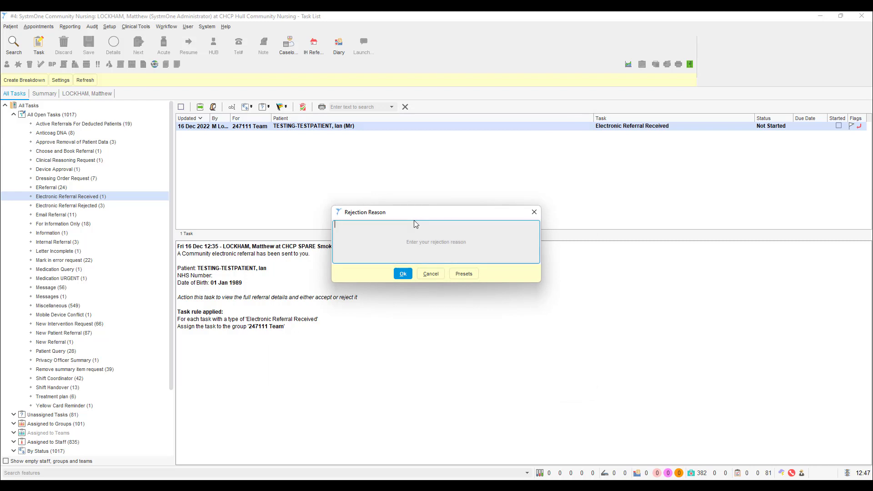
{"action": "type", "text": "Not accepting referrals"}
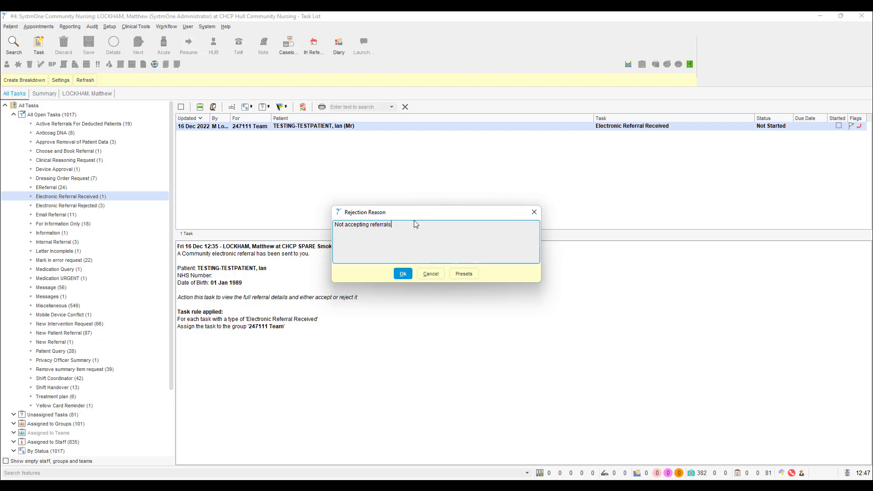
{"action": "type", "text": " for this acne "}
{"action": "type", "text": "moment"}
{"action": "left_click", "coordinate": [404, 274]}
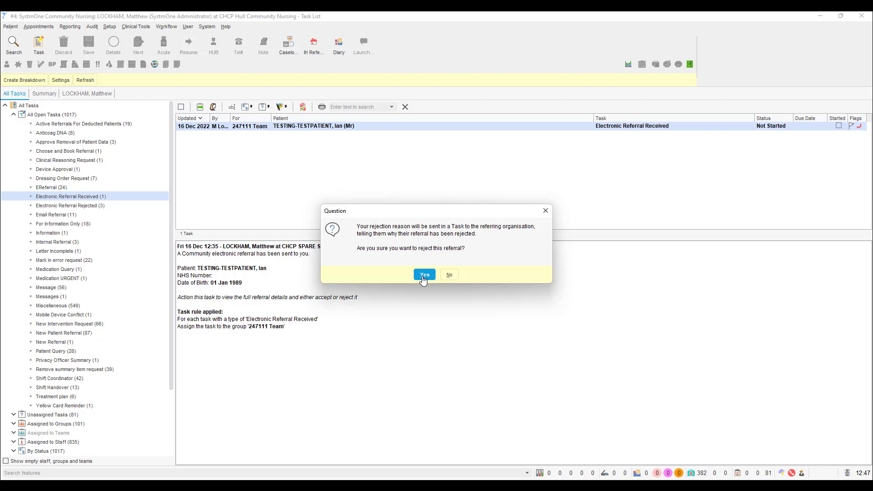
{"action": "left_click", "coordinate": [424, 275]}
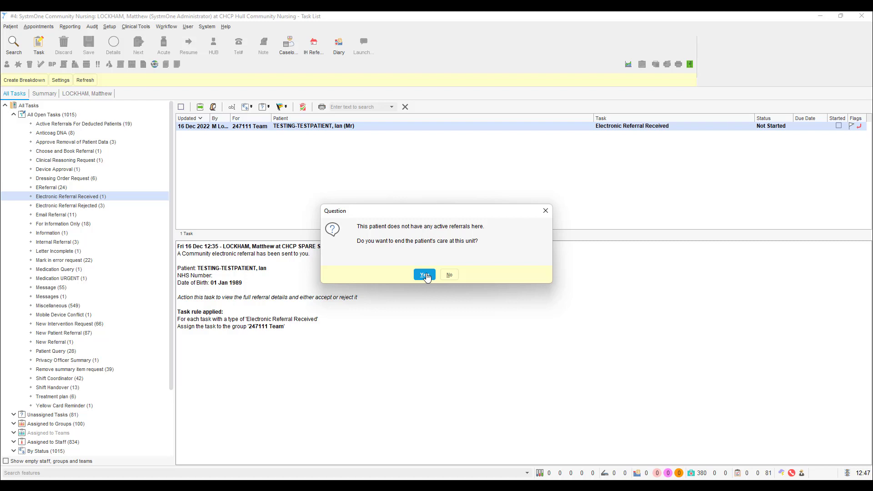
{"action": "left_click", "coordinate": [425, 275]}
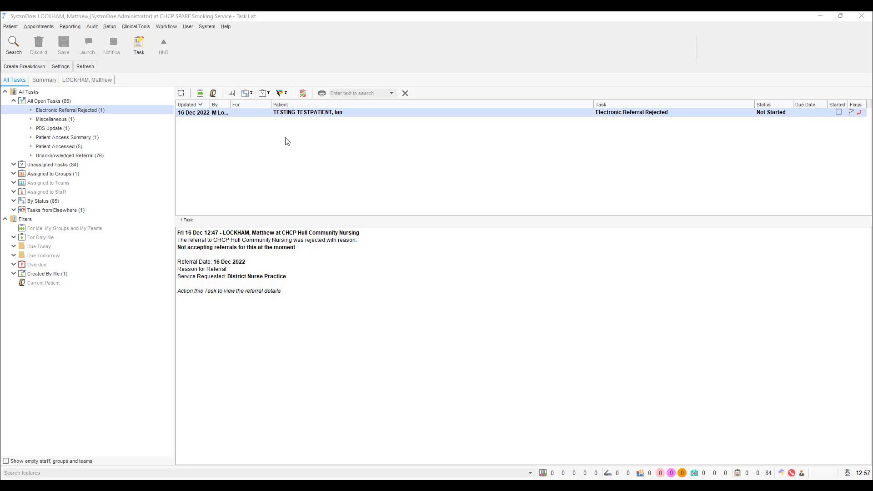
Step: Update the status with comment 'Rejected by service' and outcome 'Rejected - inappropriate referral'
{"action": "right_click", "coordinate": [275, 115]}
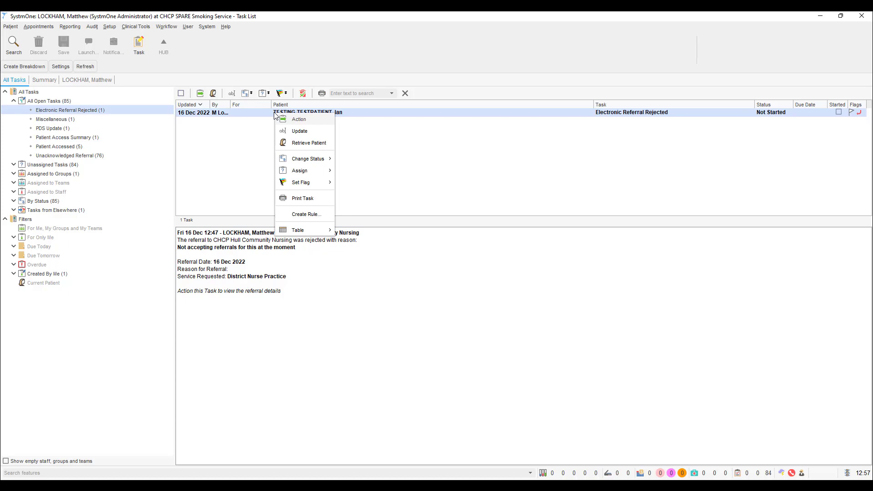
{"action": "left_click", "coordinate": [316, 122]}
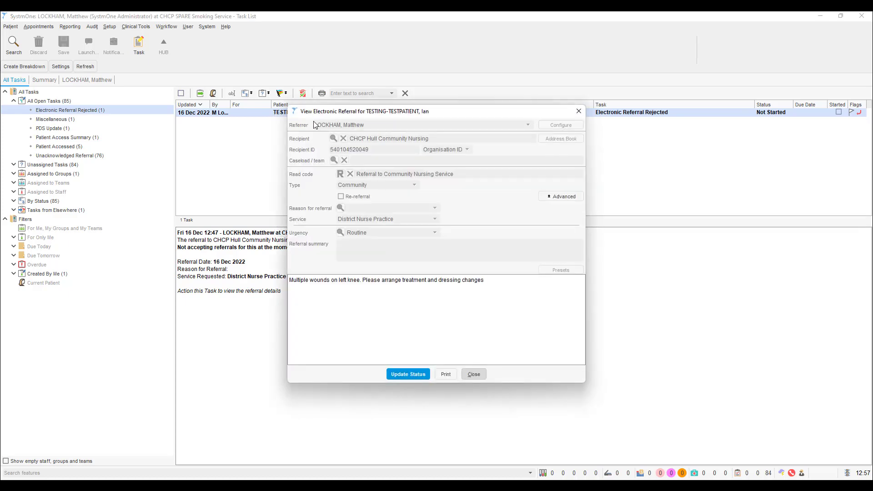
{"action": "left_click", "coordinate": [405, 383]}
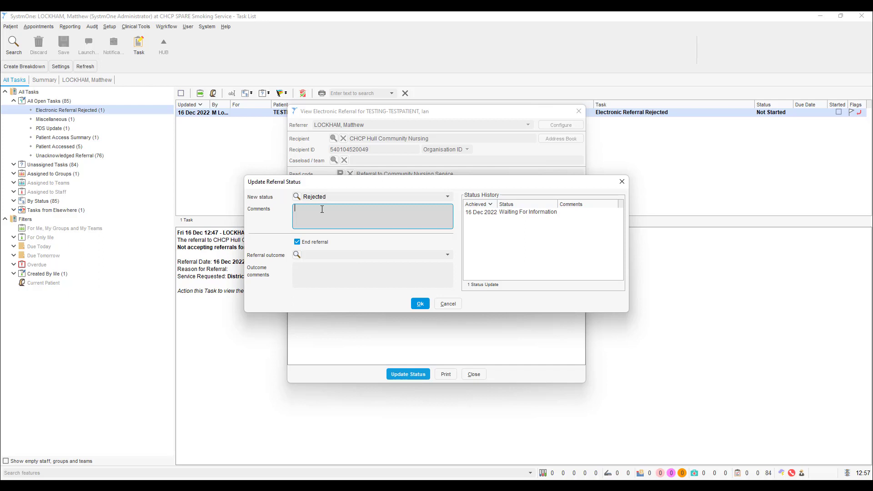
{"action": "type", "text": "Rejected by service"}
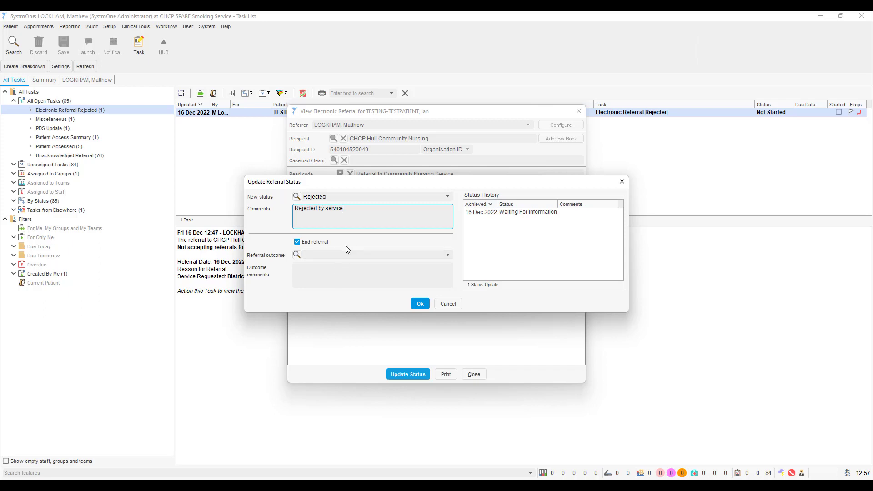
{"action": "left_click", "coordinate": [346, 253]}
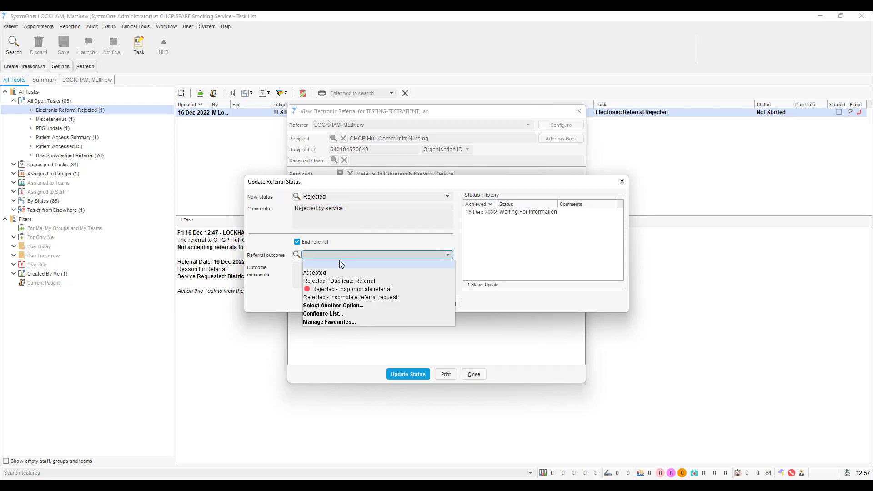
{"action": "left_click", "coordinate": [390, 290]}
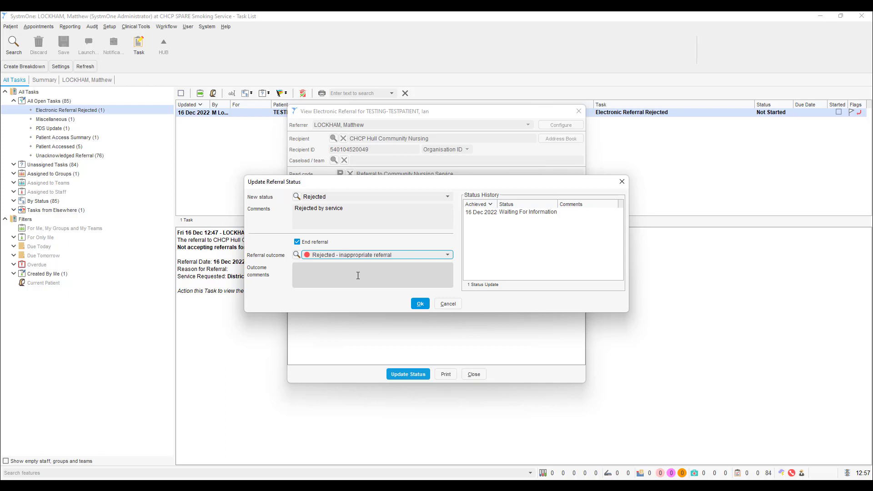
{"action": "left_click", "coordinate": [358, 274]}
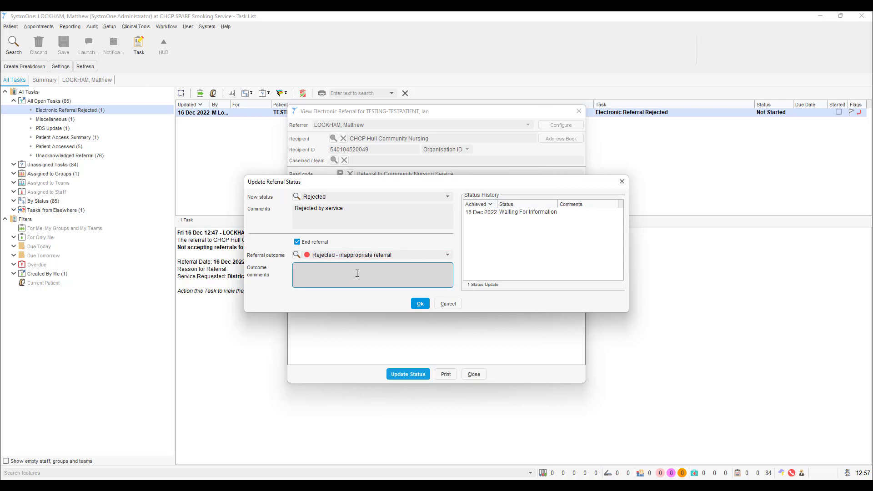
{"action": "type", "text": "Service not accepting referrals at present"}
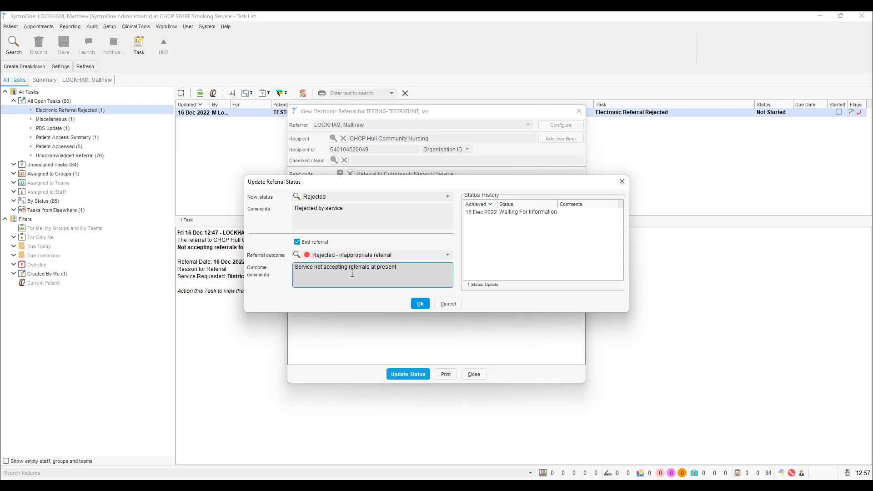
{"action": "left_click", "coordinate": [419, 304]}
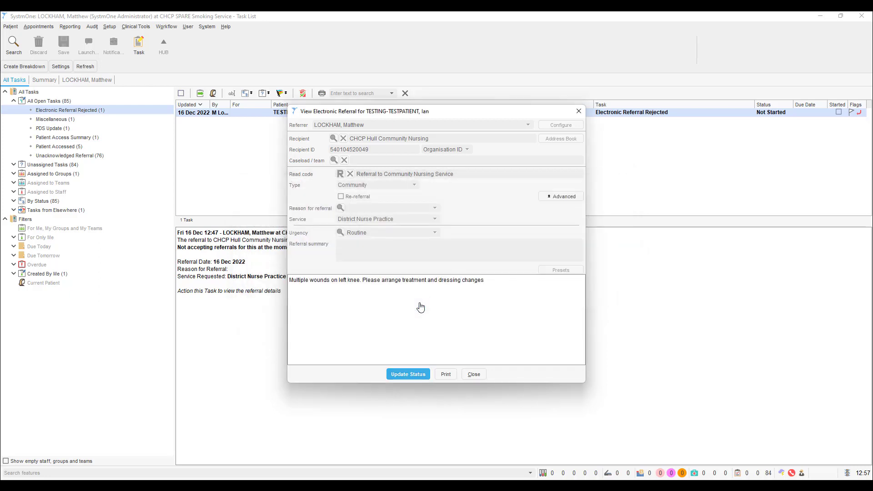
Step: Close the View Electronic Referral dialog and confirm the Electronic Referral Rejected task as completed
{"action": "left_click", "coordinate": [474, 375]}
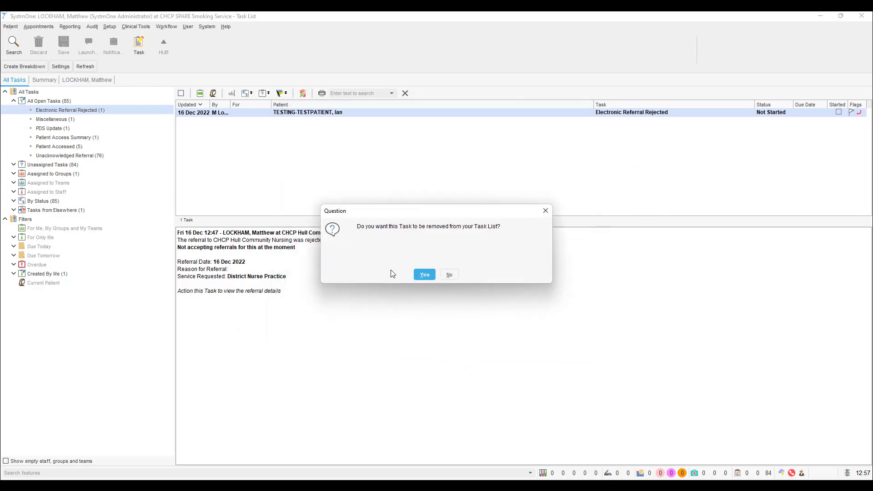
{"action": "left_click", "coordinate": [425, 275]}
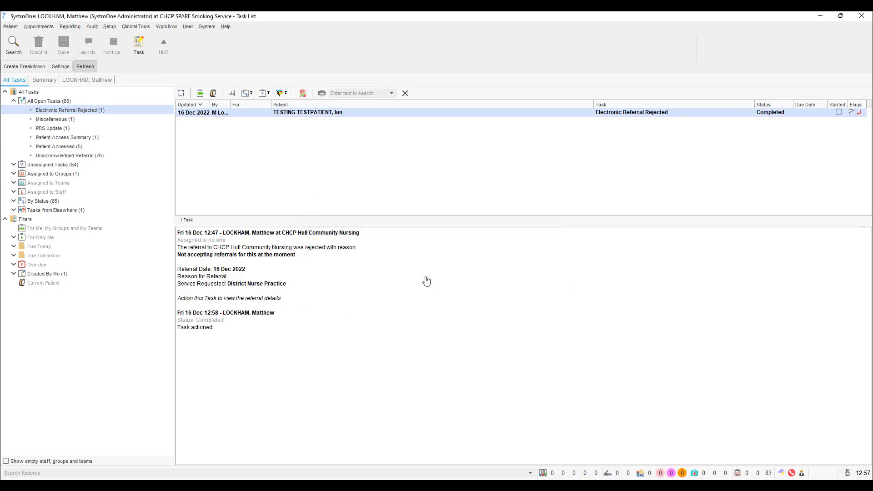